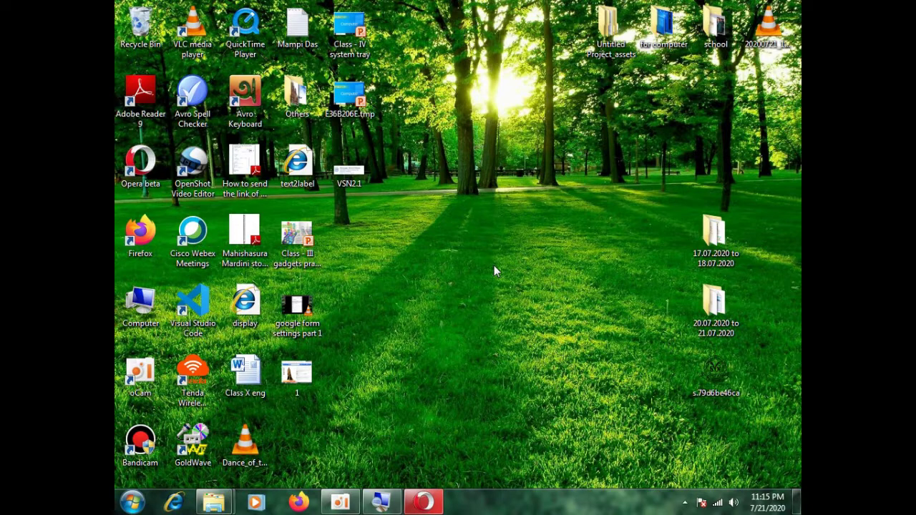
- Open the Gadgets gallery from the desktop shortcut menu, with Magnifier turned on
{"action": "right_click", "coordinate": [450, 202]}
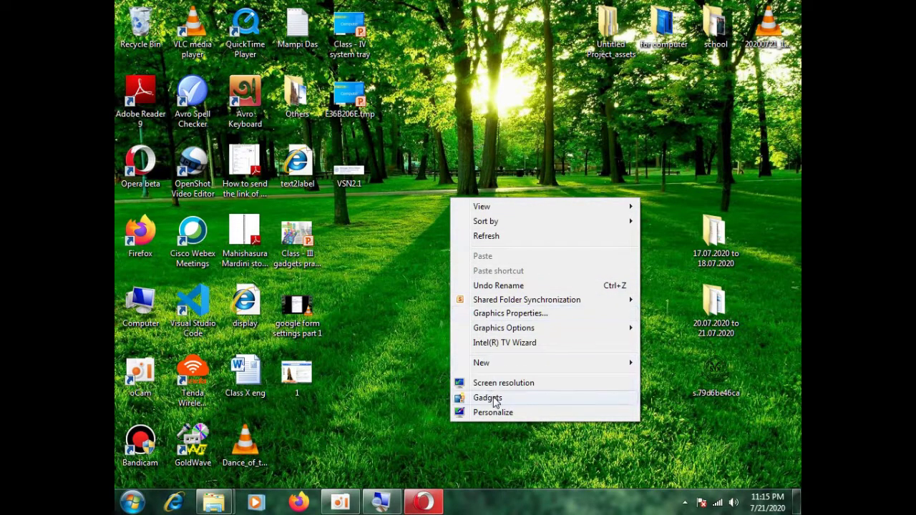
{"action": "key", "text": "super+plus"}
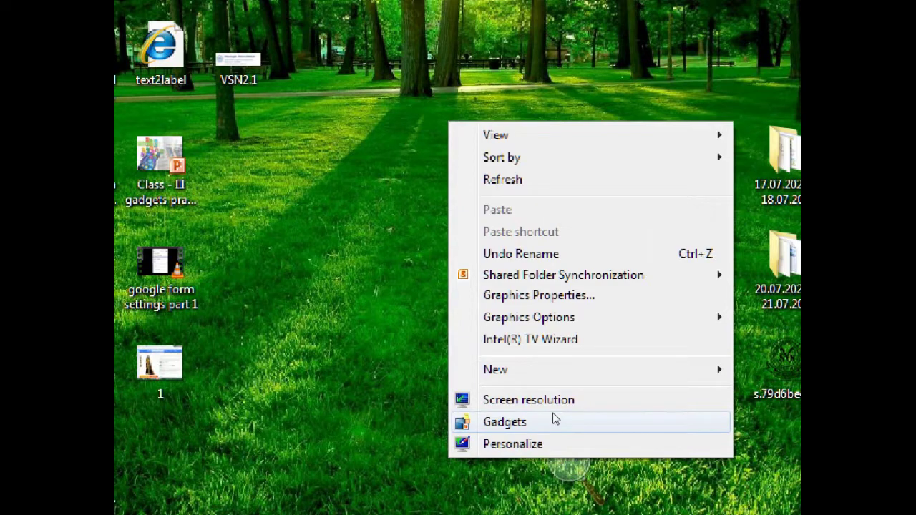
{"action": "left_click", "coordinate": [555, 420]}
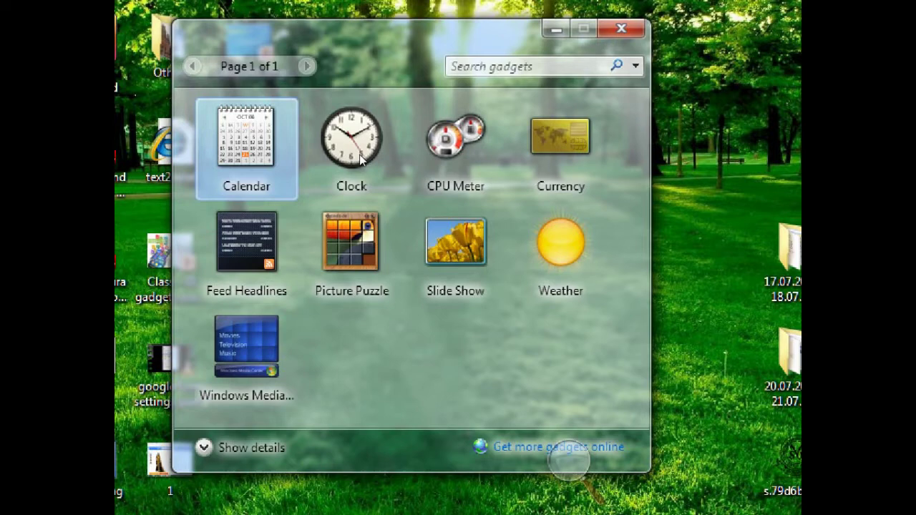
- Drag the Calendar gadget to the desktop's top right, nudging it slightly lower
{"action": "left_click_drag", "start_coordinate": [361, 159], "coordinate": [684, 141]}
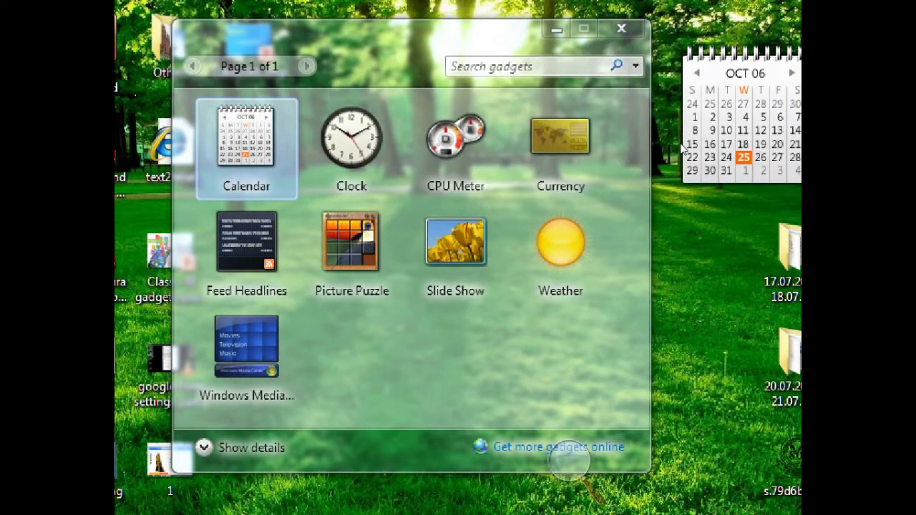
{"action": "left_click_drag", "start_coordinate": [682, 140], "coordinate": [674, 152]}
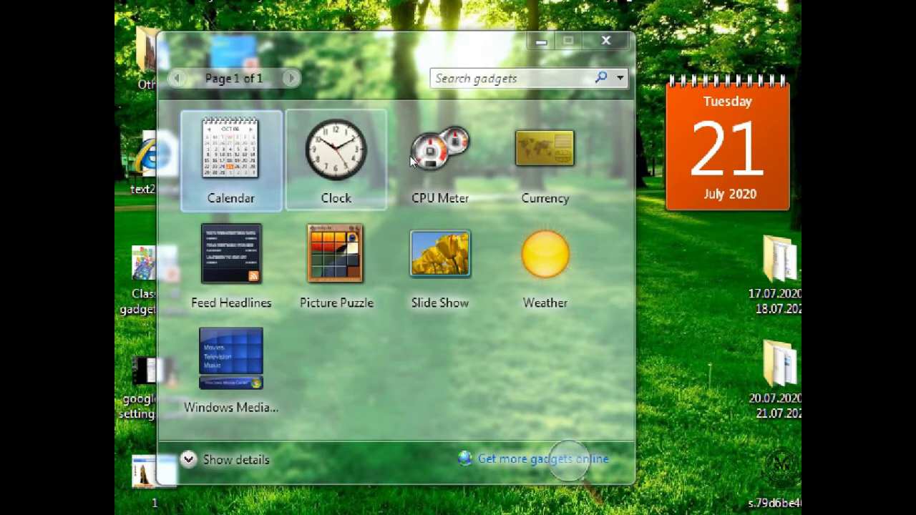
- Drag the Clock gadget from the gallery onto the desktop beneath the calendar
{"action": "left_click_drag", "start_coordinate": [337, 154], "coordinate": [660, 267]}
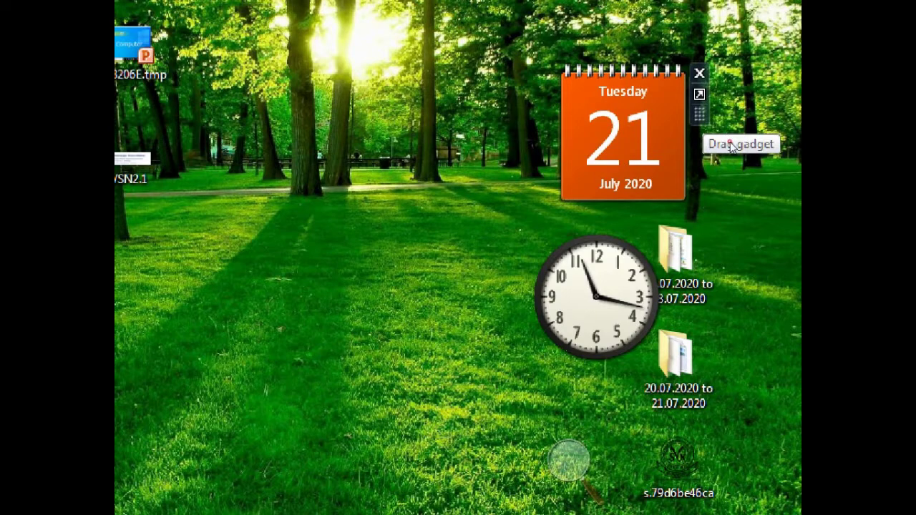
- Move the calendar to the right edge, then the clock to the right edge below it
{"action": "left_click_drag", "start_coordinate": [699, 115], "coordinate": [794, 132]}
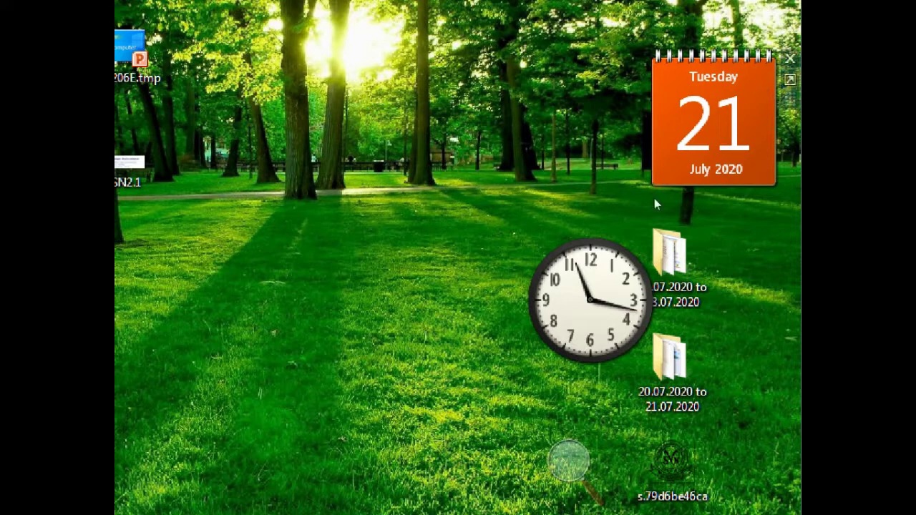
{"action": "mouse_move", "coordinate": [596, 297]}
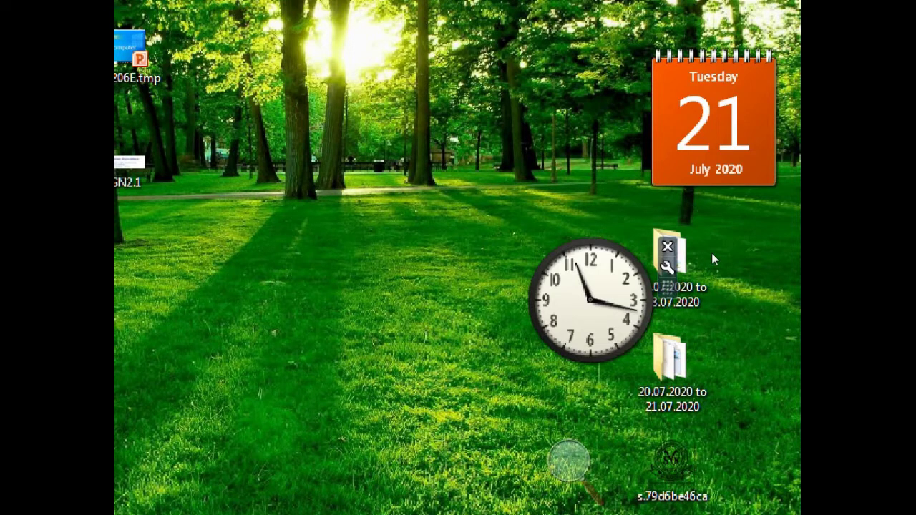
{"action": "left_click_drag", "start_coordinate": [711, 253], "coordinate": [797, 252]}
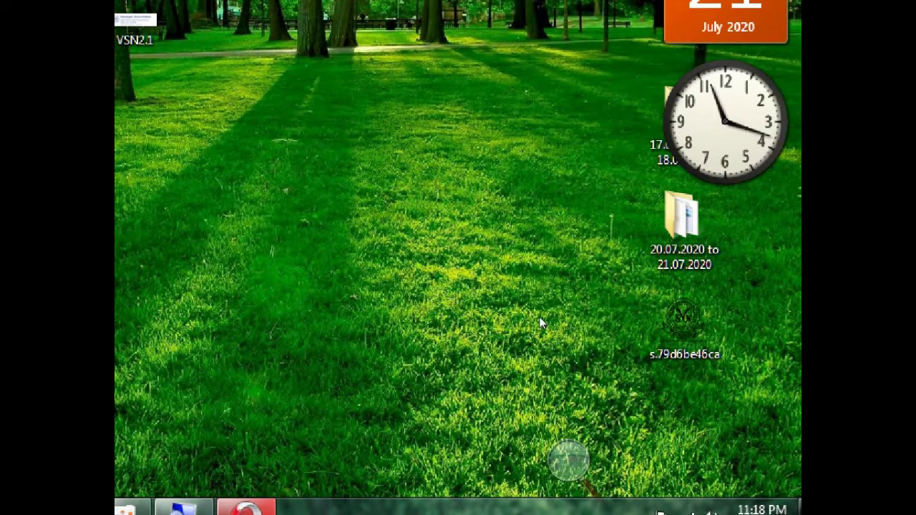
- Reopen the Gadgets gallery from the desktop's right-click menu
{"action": "right_click", "coordinate": [476, 204]}
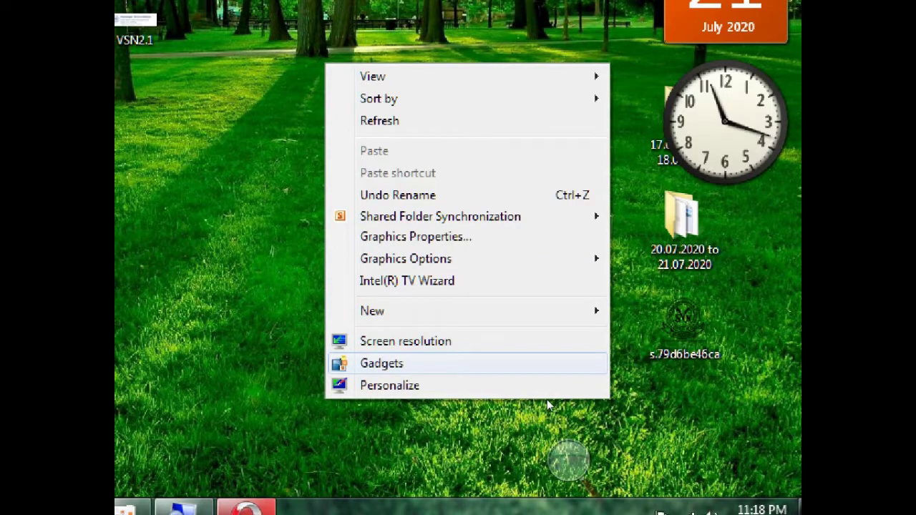
{"action": "key", "text": "Return"}
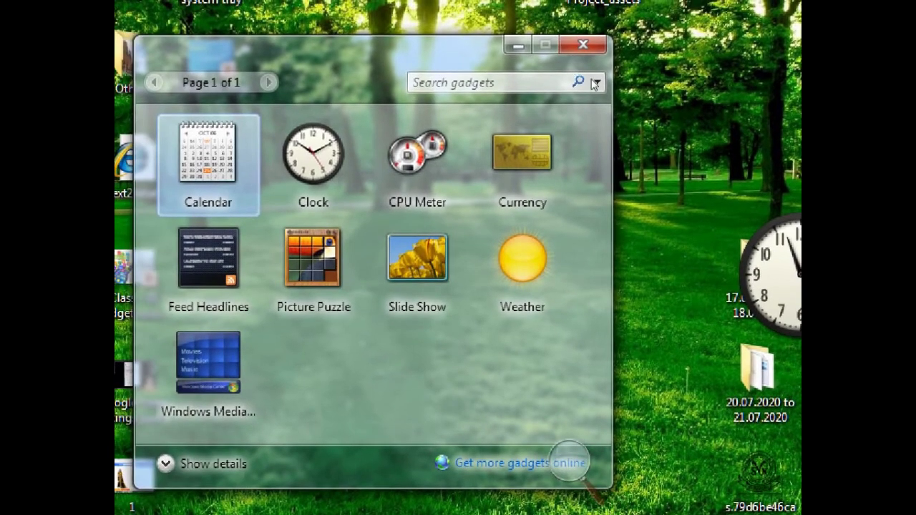
- Close the Gadgets gallery window, leaving the analog clock on the desktop
{"action": "left_click", "coordinate": [583, 44]}
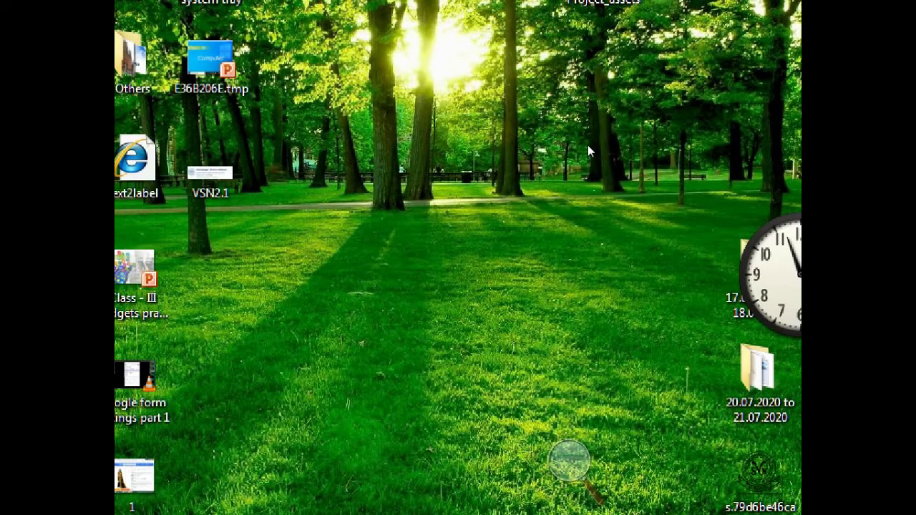